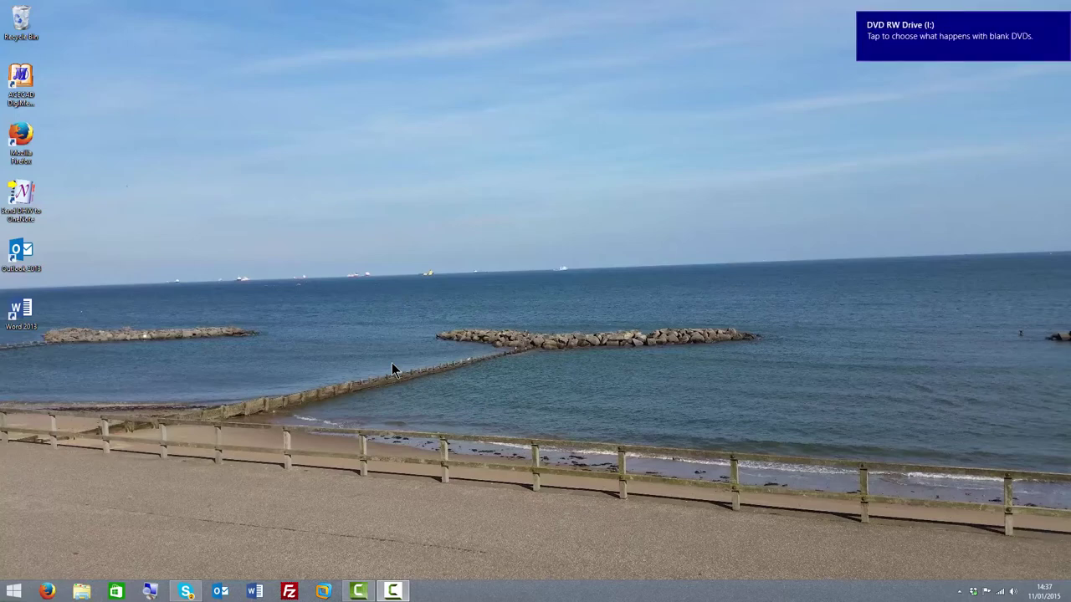
# Bring up the Windows Start menu from the desktop with the Windows key.
pyautogui.moveTo(963, 49)
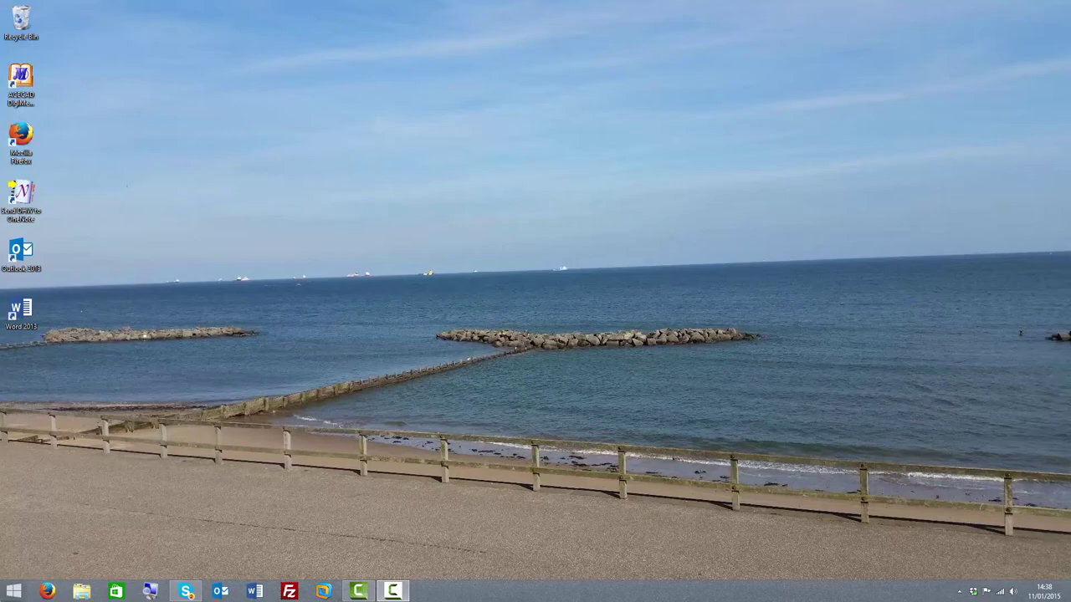
pyautogui.press('super')
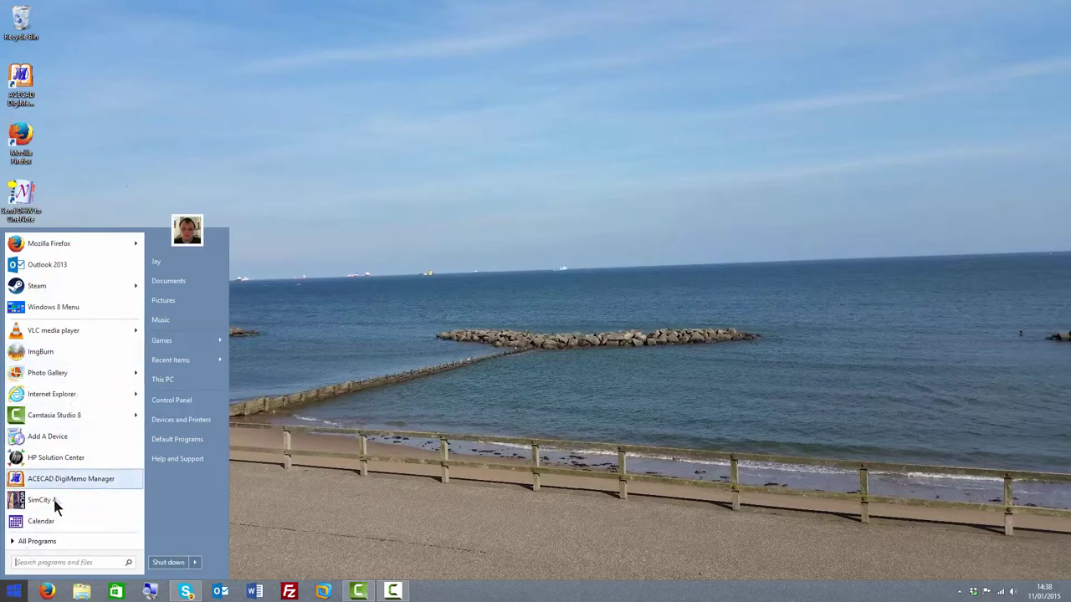
# Show All Programs, then launch Mozilla Firefox from the taskbar.
pyautogui.click(65, 542)
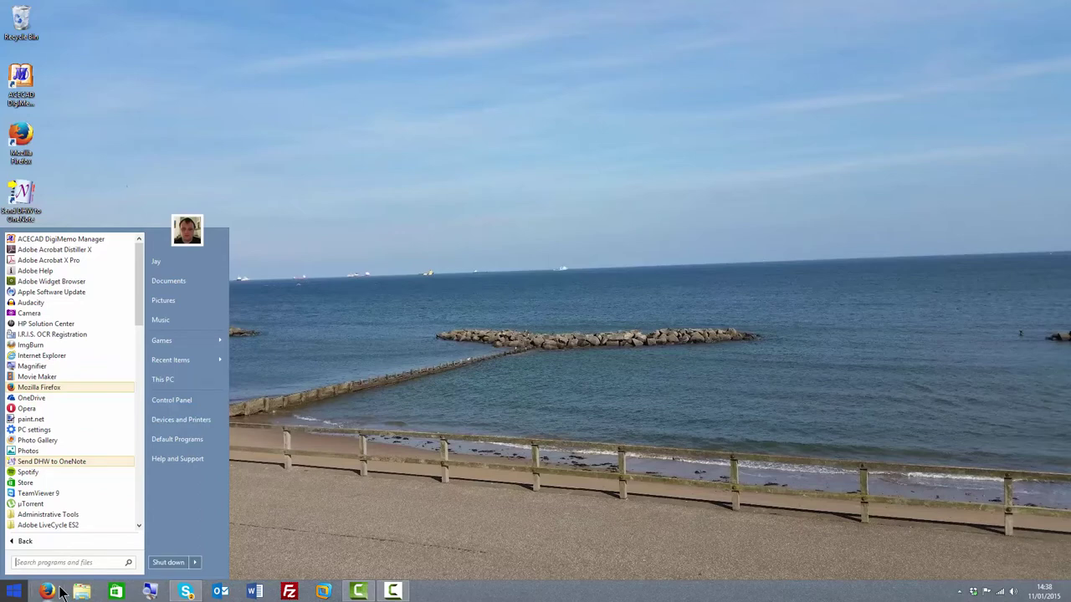
pyautogui.click(47, 592)
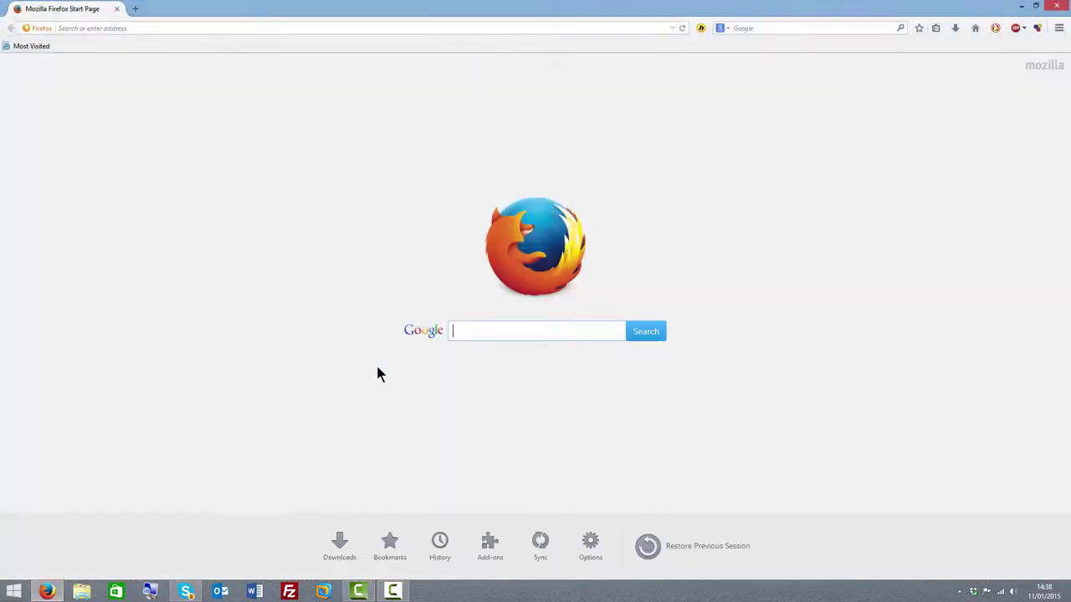
pyautogui.hotkey('ctrl', 'l')
pyautogui.write('www.')
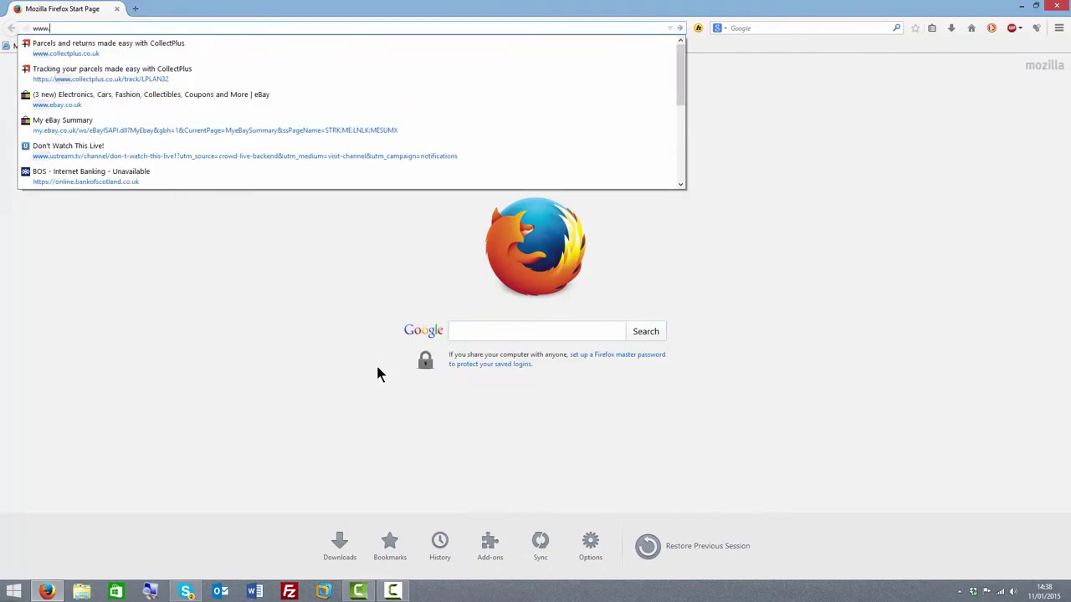
pyautogui.write('imgb')
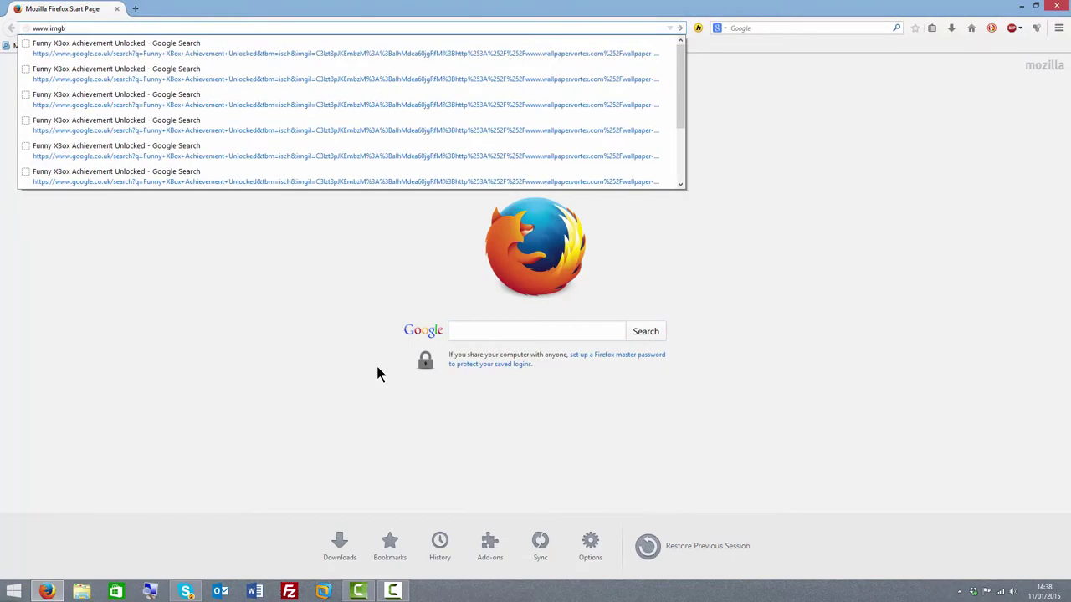
pyautogui.write('urn.')
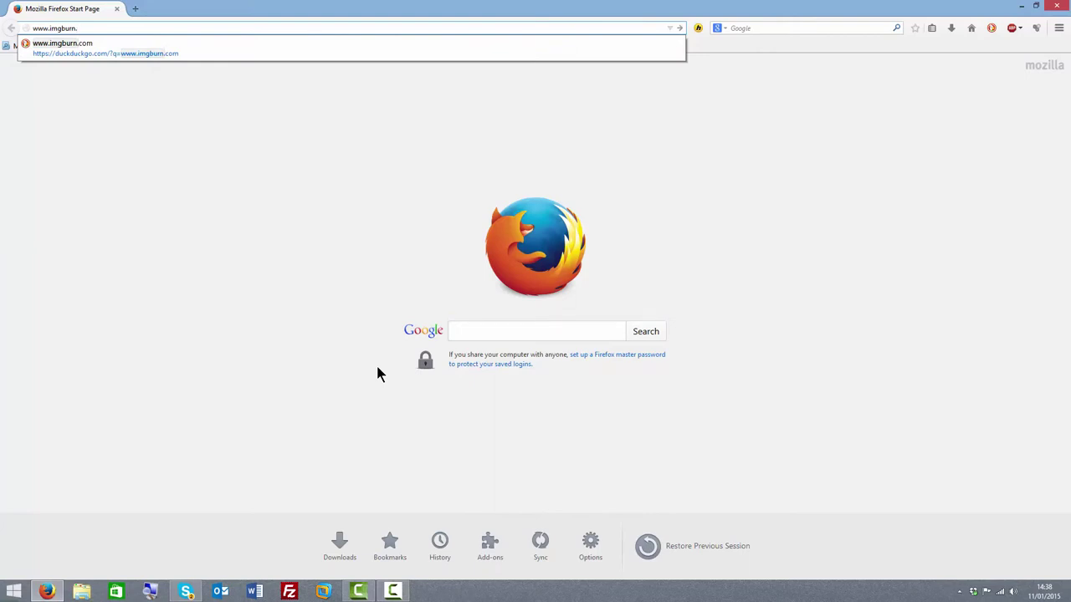
pyautogui.write('com')
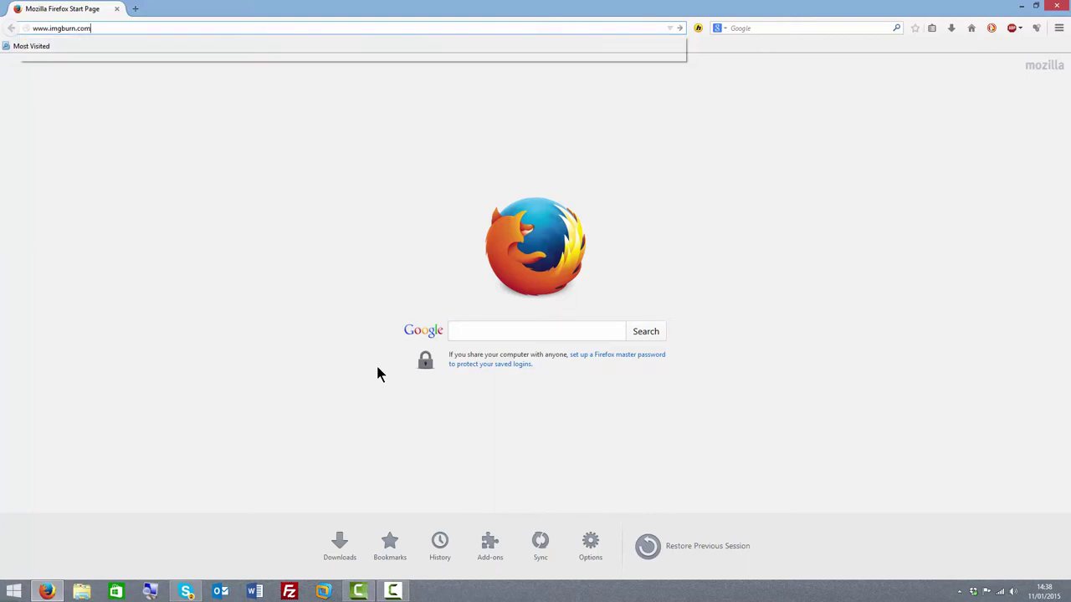
pyautogui.press('Return')
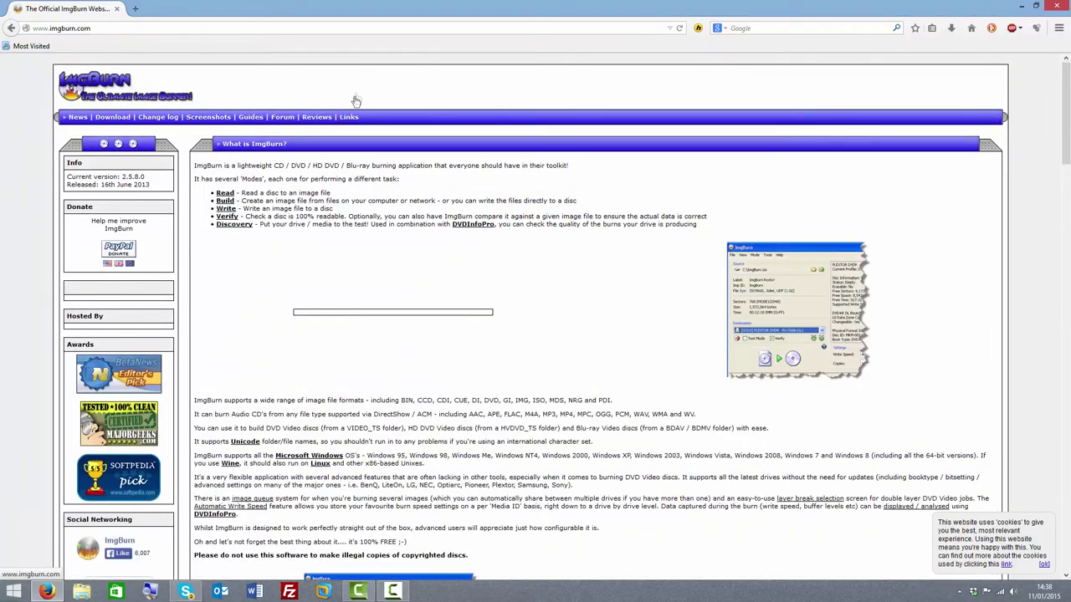
pyautogui.click(112, 117)
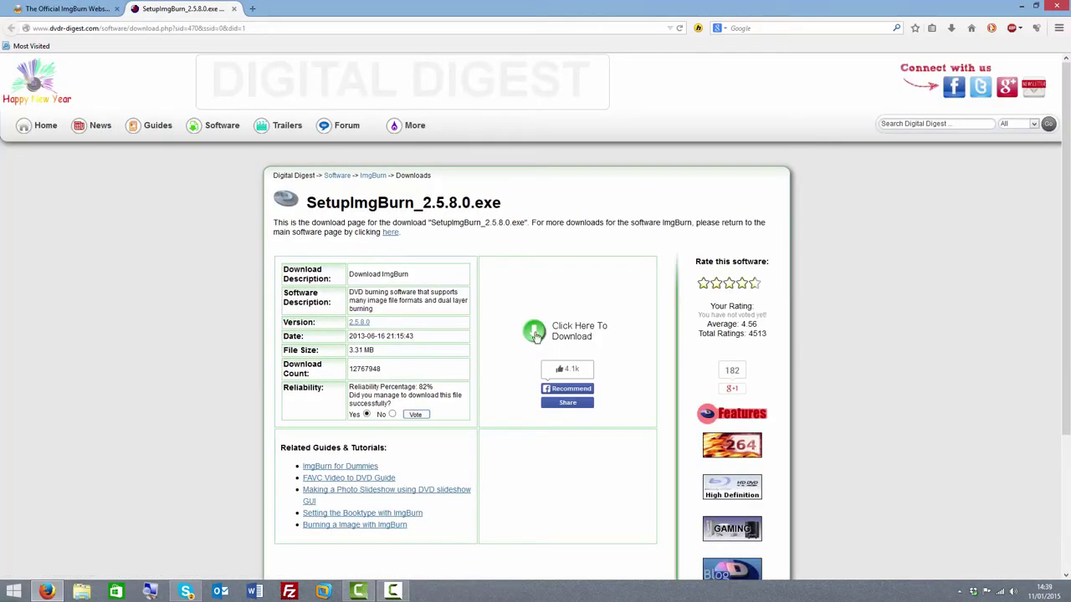
pyautogui.click(536, 332)
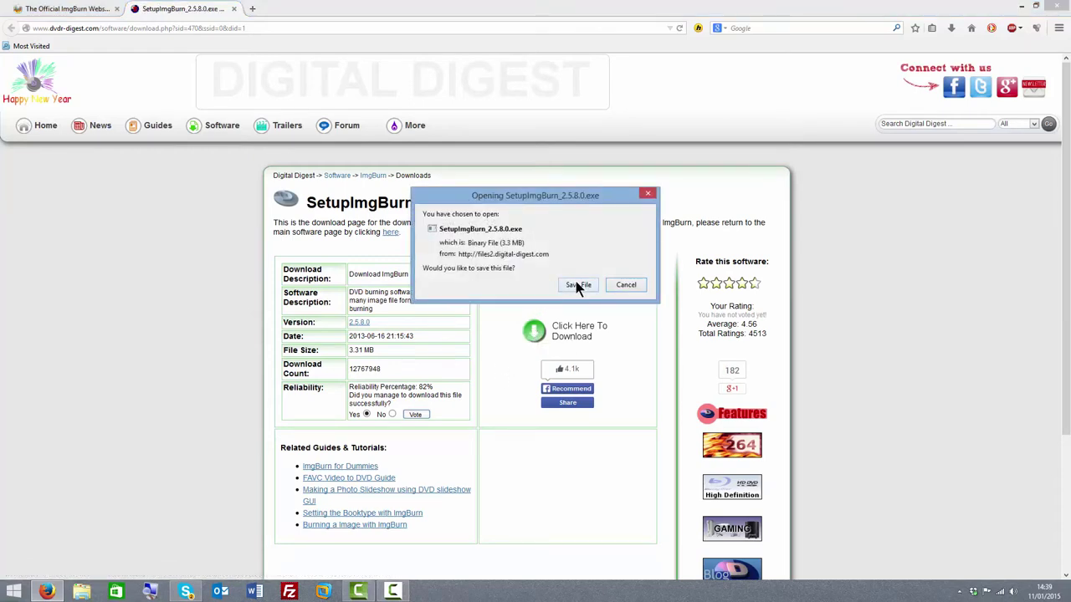
pyautogui.click(616, 284)
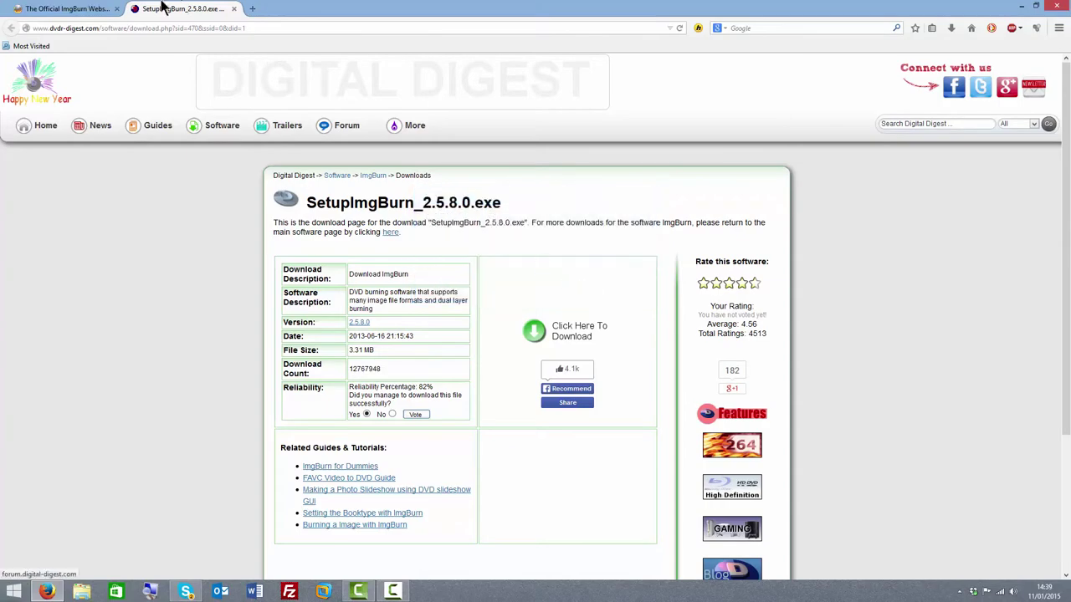
pyautogui.click(234, 9)
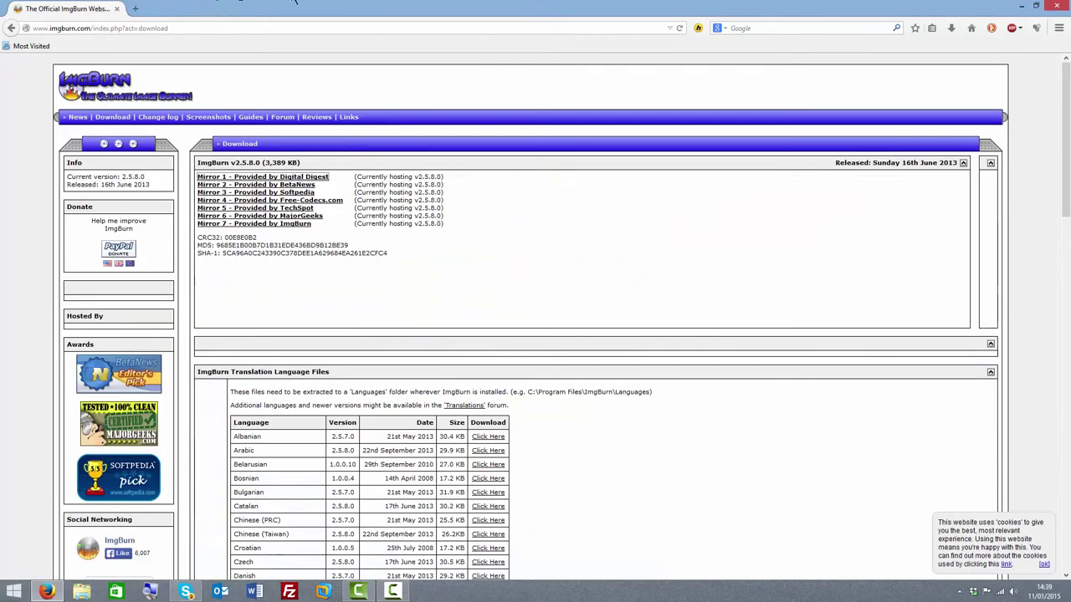
# Minimize Firefox and launch ImgBurn in Write image file to disc mode.
pyautogui.click(1022, 5)
pyautogui.click(13, 591)
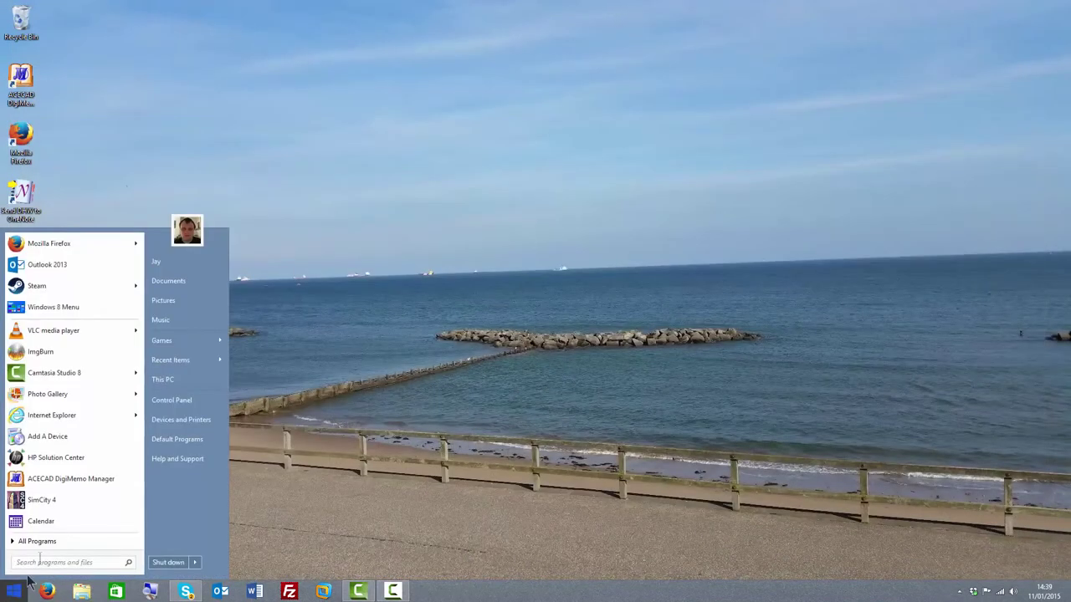
pyautogui.click(81, 542)
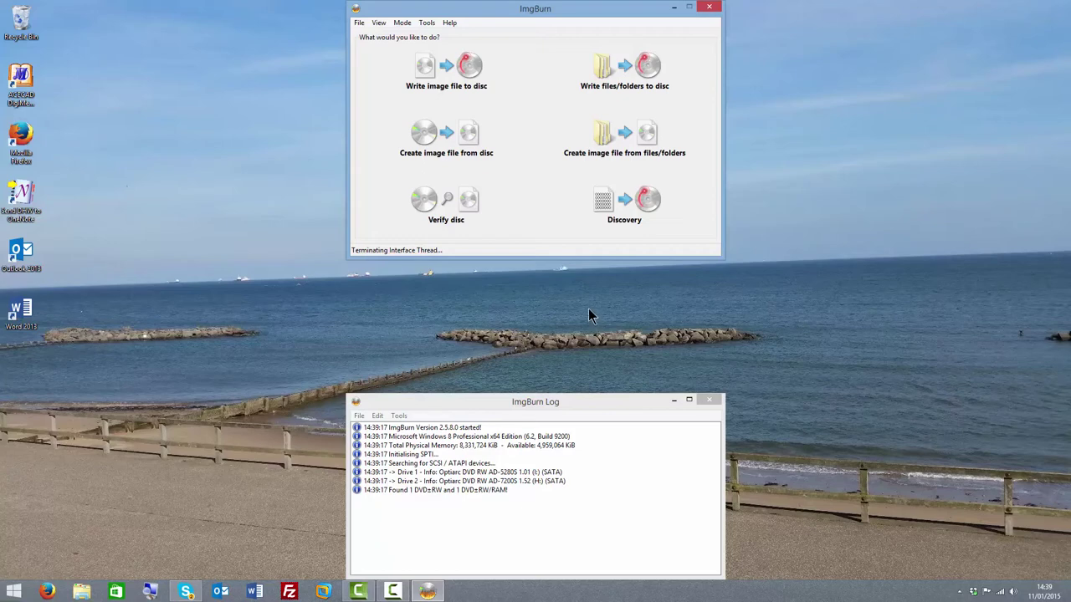
pyautogui.click(447, 84)
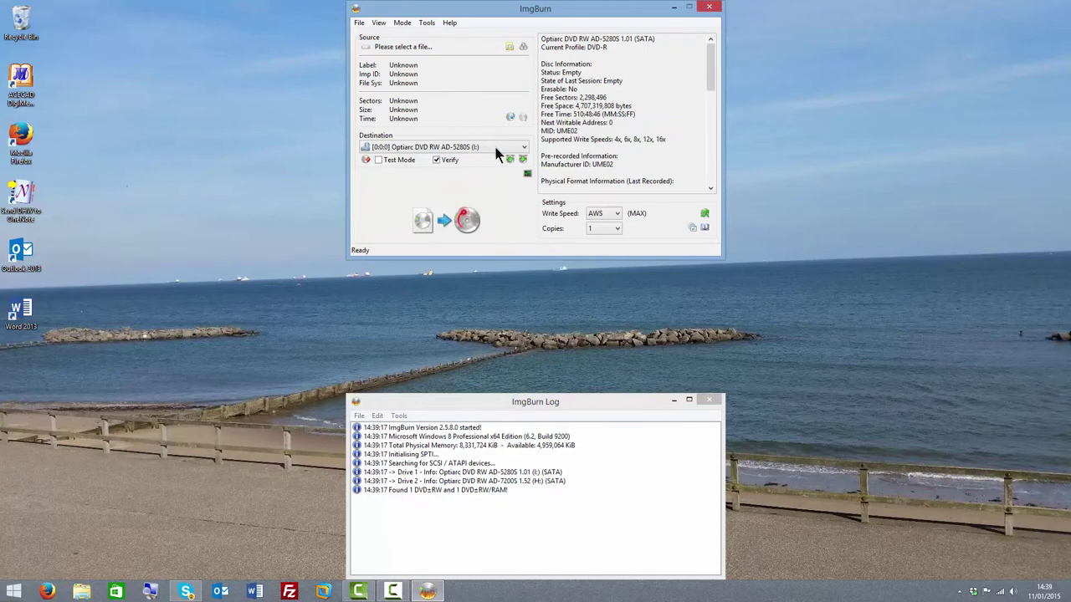
# Choose the Optiarc AD-5280S drive (I:) as destination and browse for the source image.
pyautogui.click(495, 147)
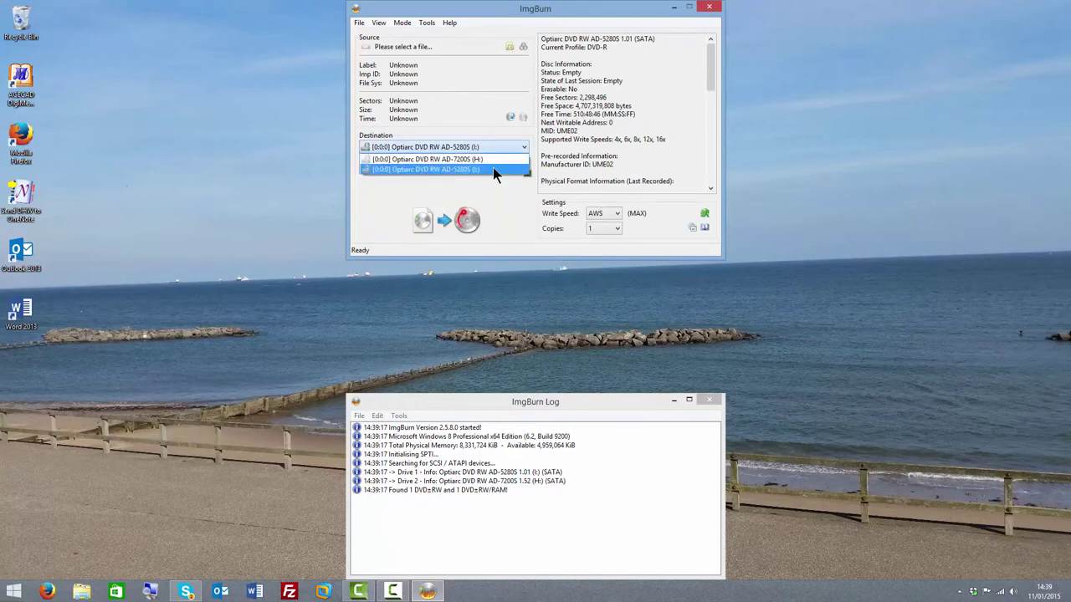
pyautogui.click(493, 170)
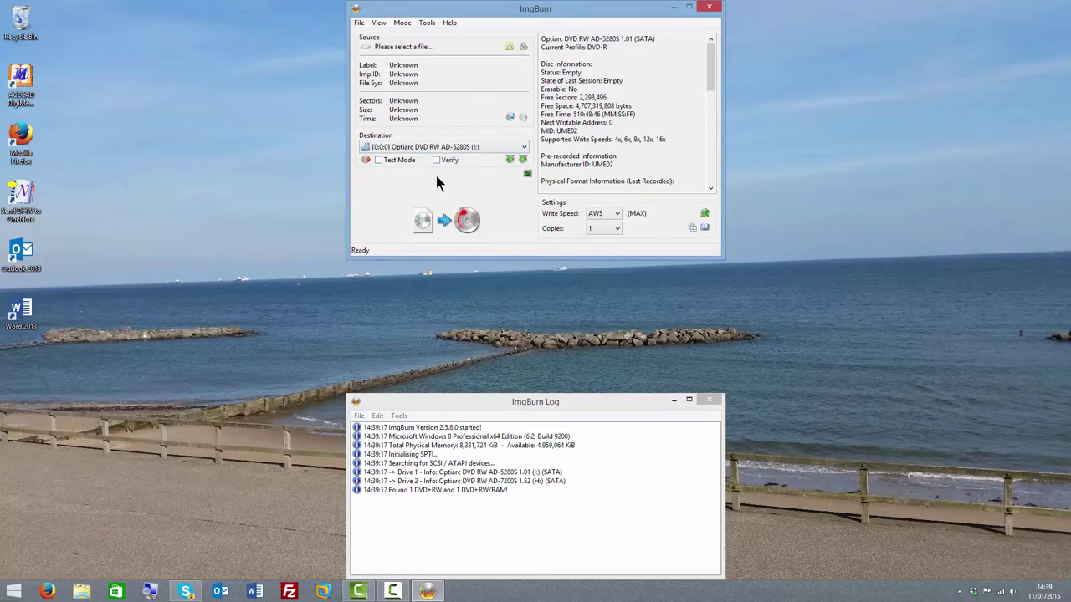
pyautogui.click(507, 47)
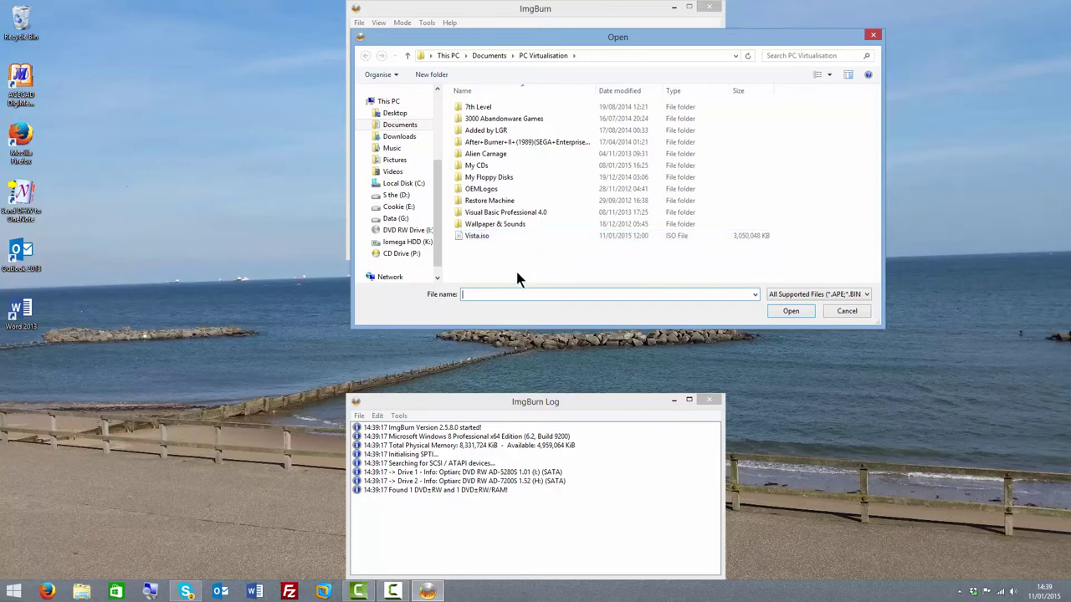
# Load Vista.iso from the PC Virtualisation folder as the source image, selecting it twice.
pyautogui.click(506, 241)
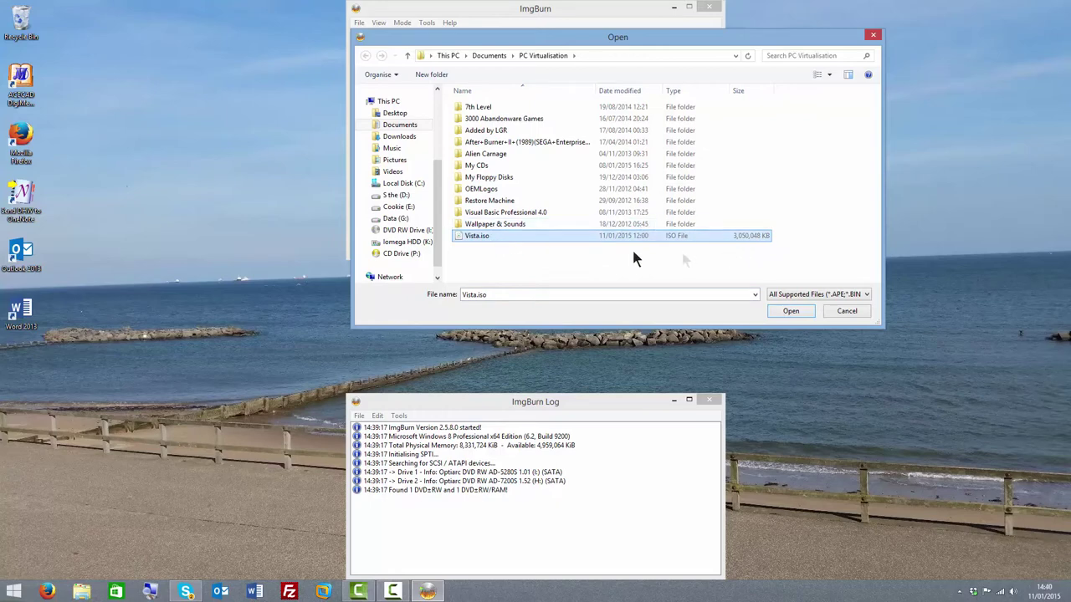
pyautogui.click(791, 311)
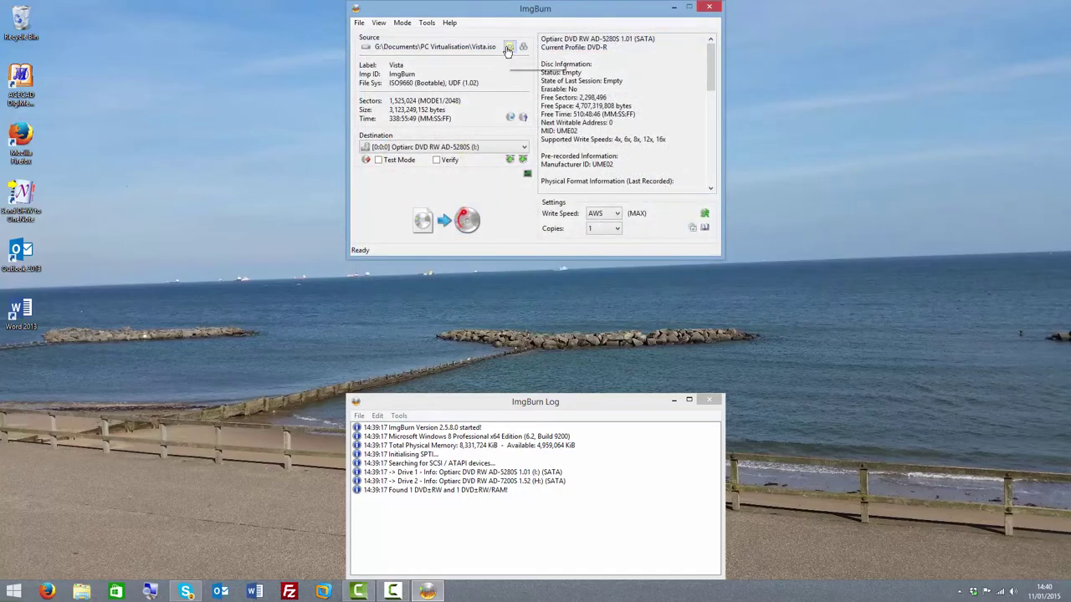
pyautogui.click(508, 48)
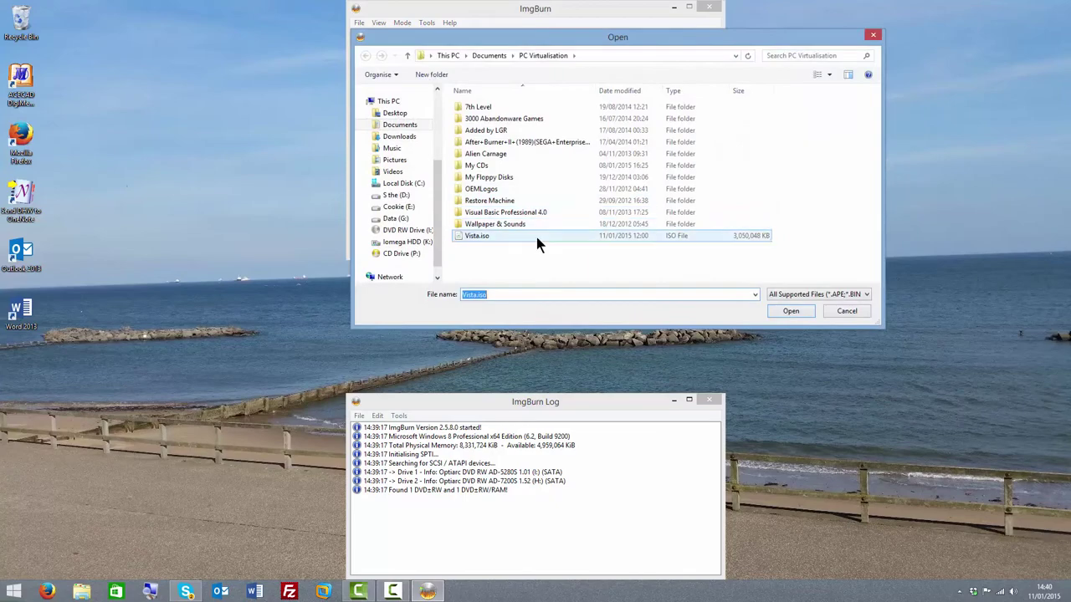
pyautogui.click(540, 236)
pyautogui.click(786, 310)
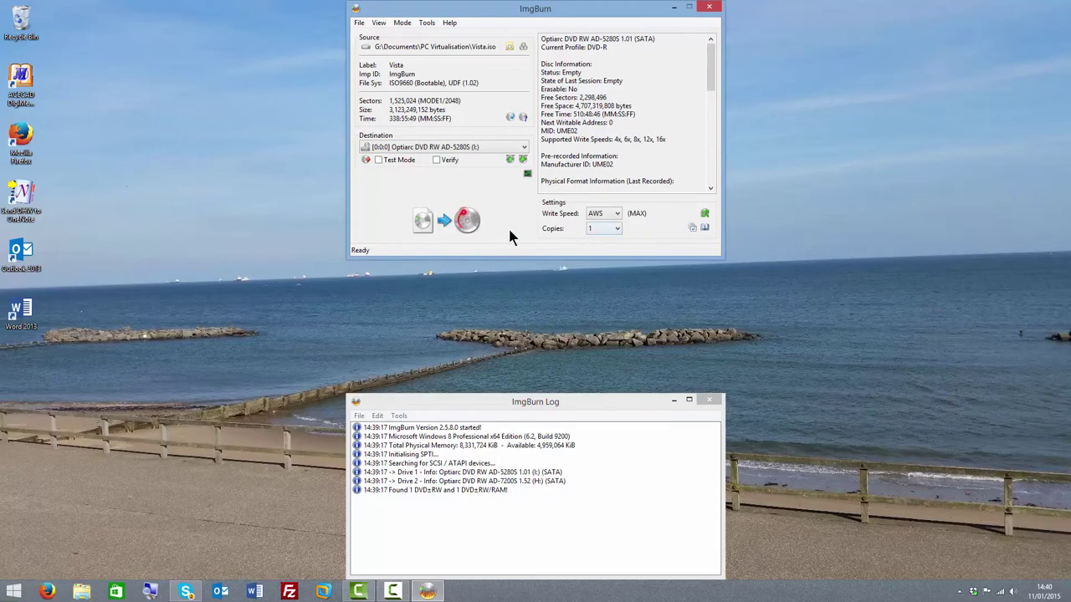
# Keep write speed on AWS and start burning Vista.iso to the DVD-R in drive I:.
pyautogui.click(609, 215)
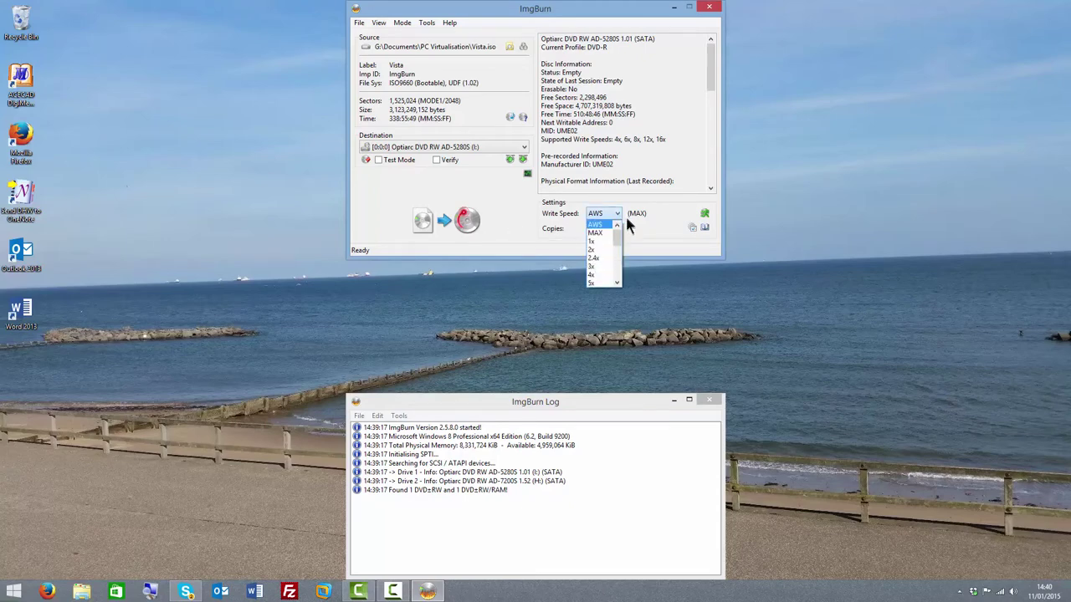
pyautogui.click(625, 207)
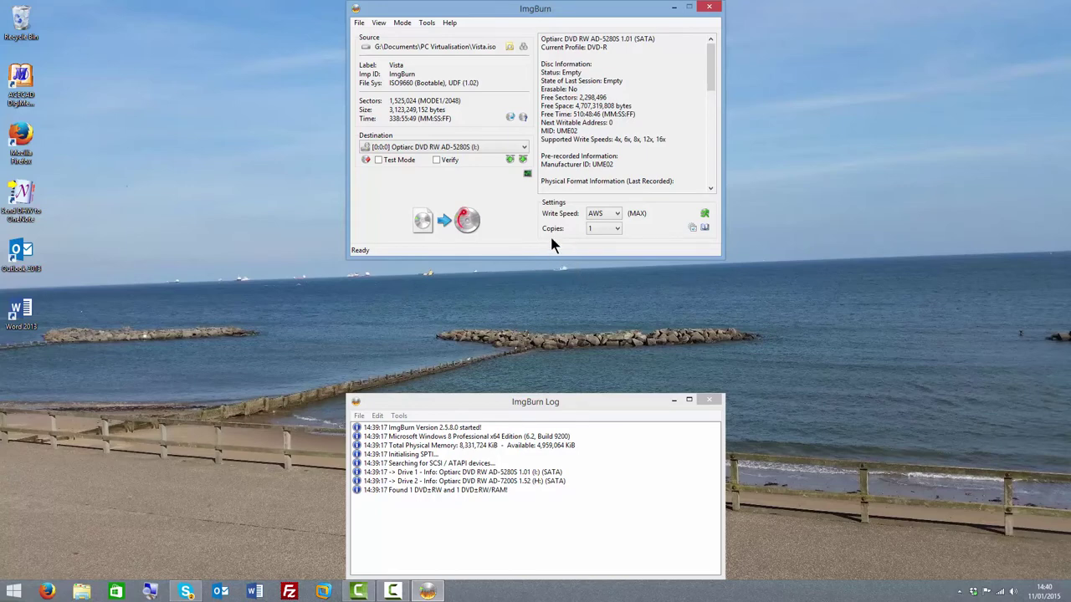
pyautogui.click(421, 217)
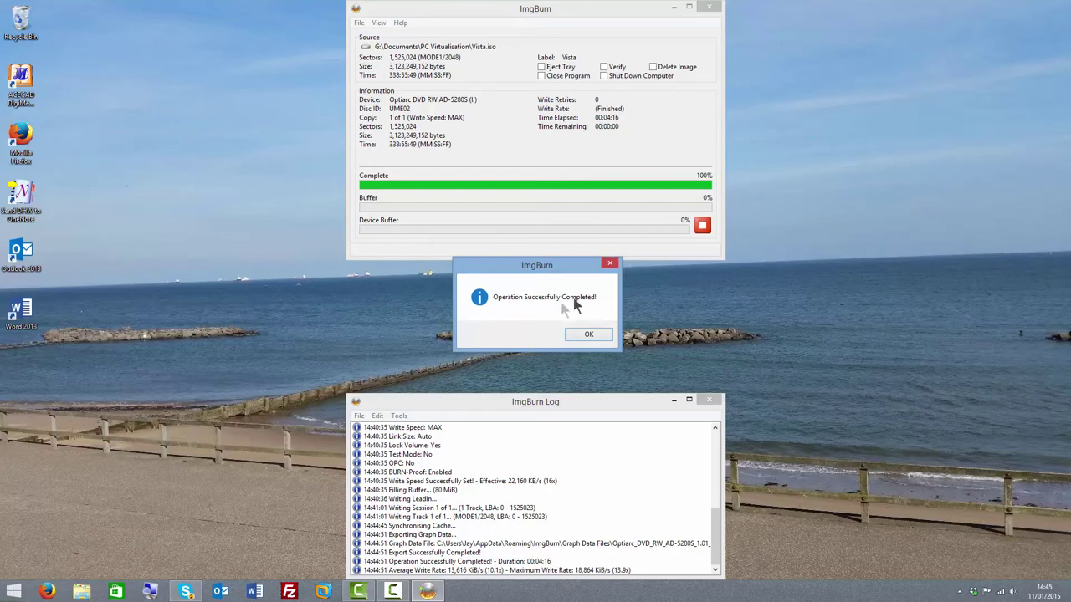
# Acknowledge 'Operation Successfully Completed!' after the 100% burn and close ImgBurn.
pyautogui.click(597, 337)
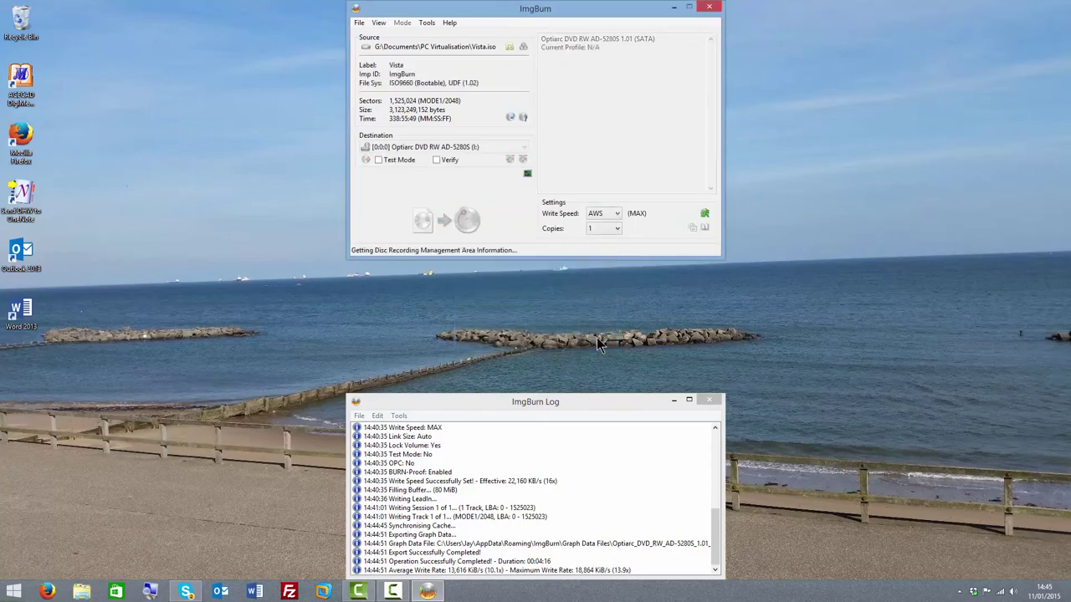
pyautogui.click(709, 7)
# Open This PC via Start > Computer, select the Vista disc in DVD RW Drive (I:), then close the window.
pyautogui.click(14, 592)
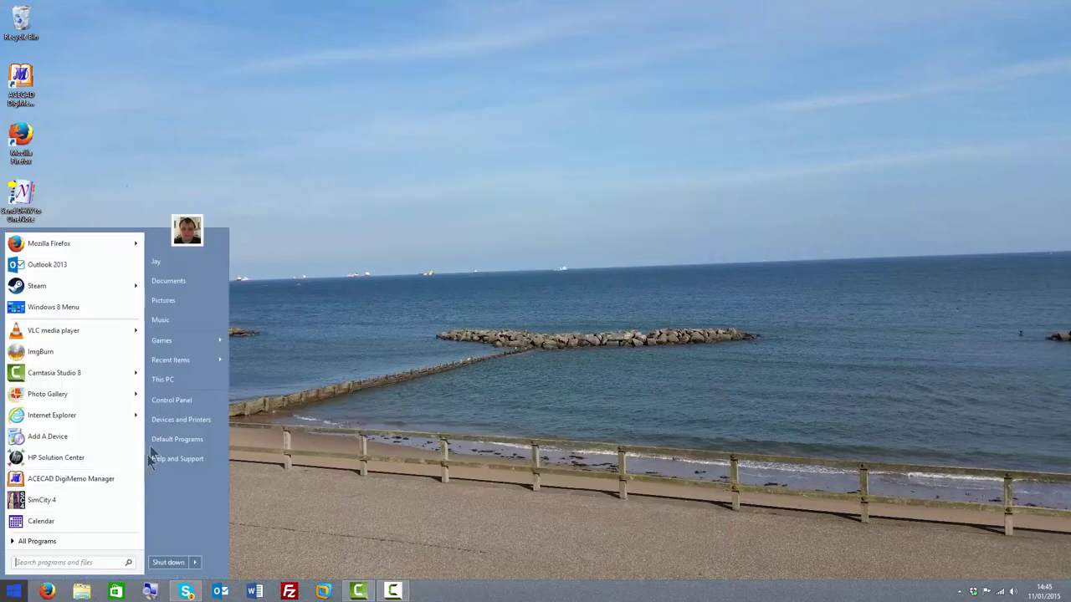
pyautogui.click(220, 383)
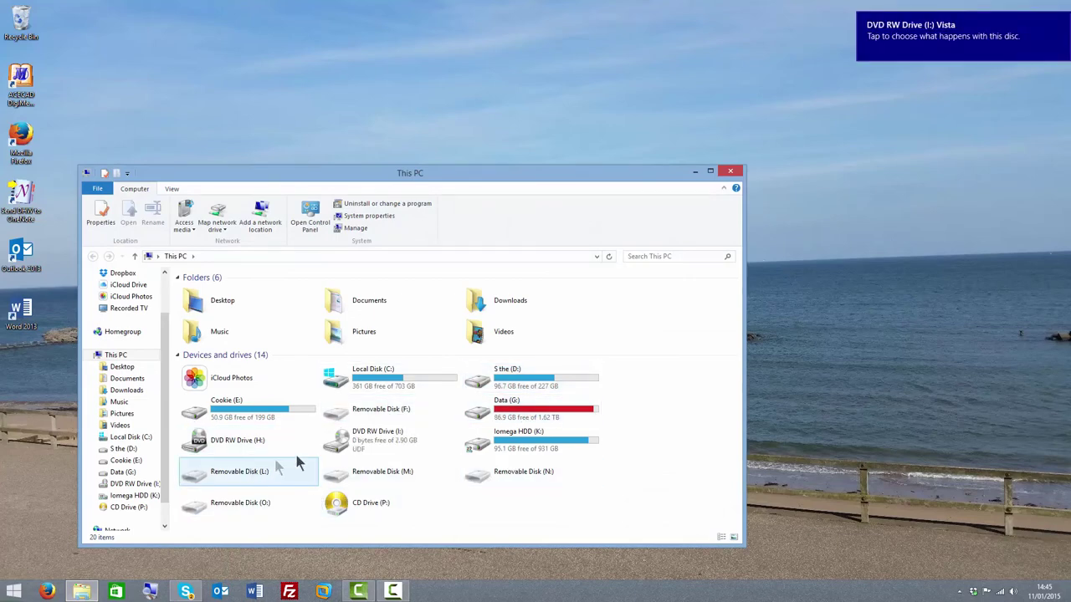
pyautogui.click(371, 446)
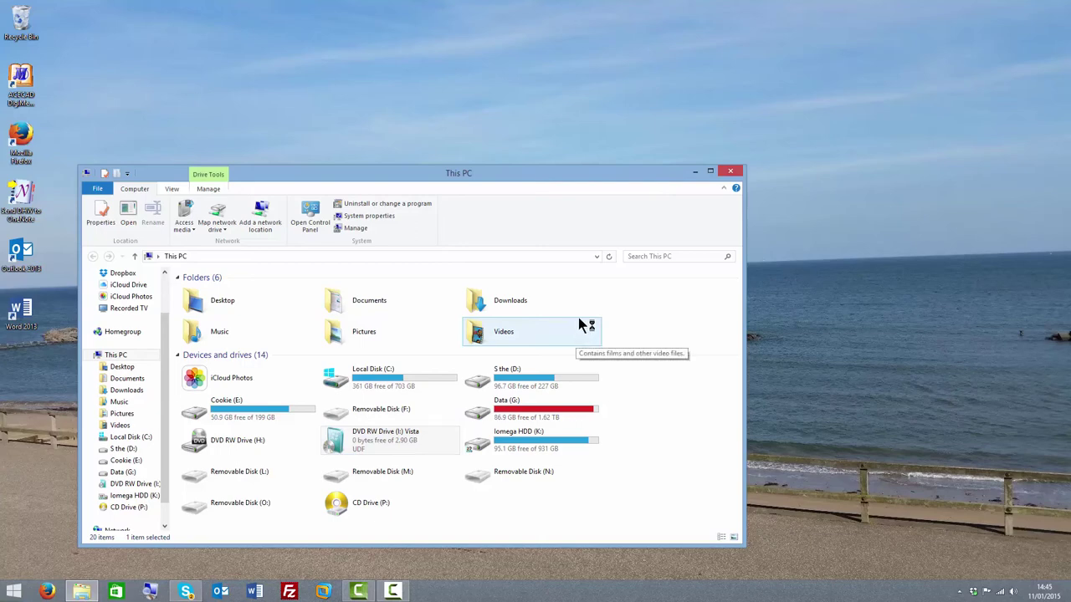
pyautogui.click(731, 171)
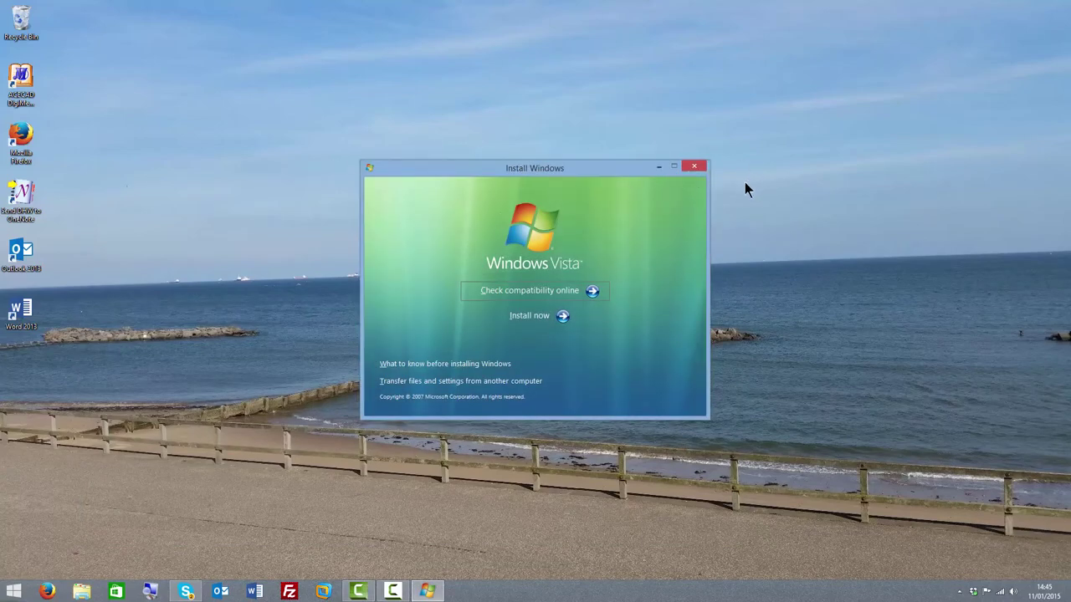
# Close the Windows Vista Install Windows autorun window.
pyautogui.click(692, 166)
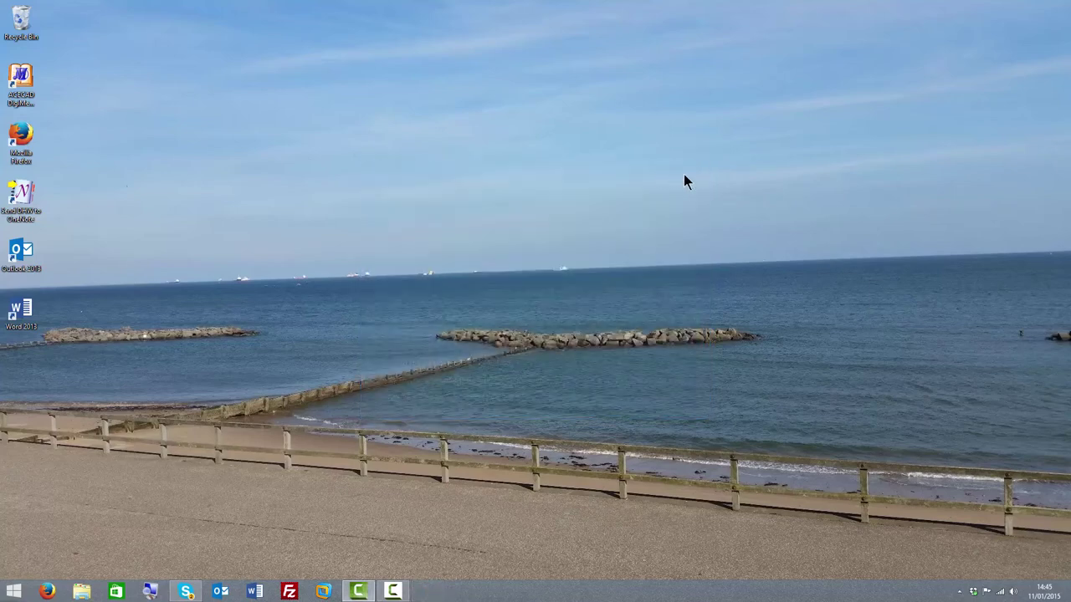